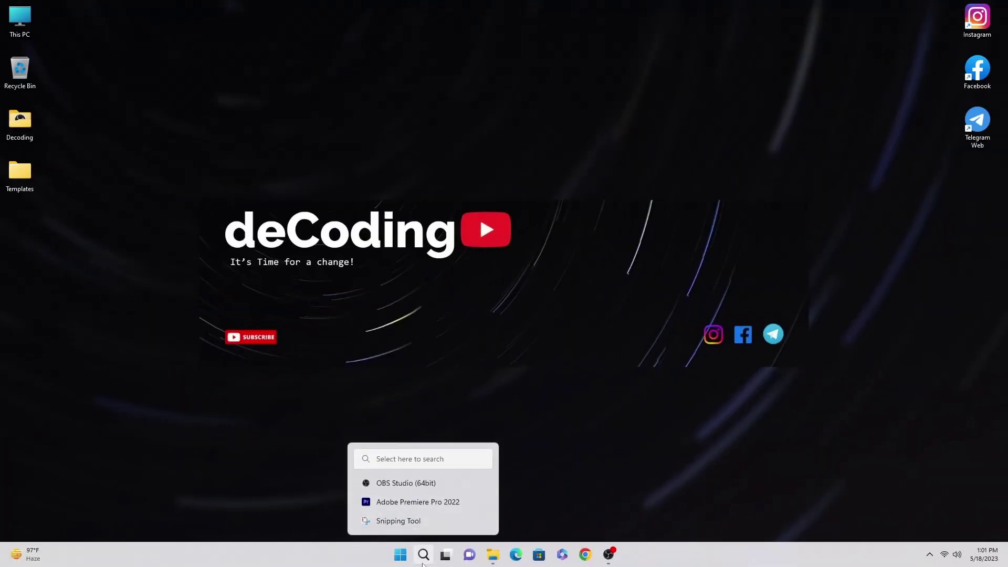
Step: Launch Adobe Premiere Pro 2022 from Windows search by typing 'pr'
left_click(423, 561)
type("pre")
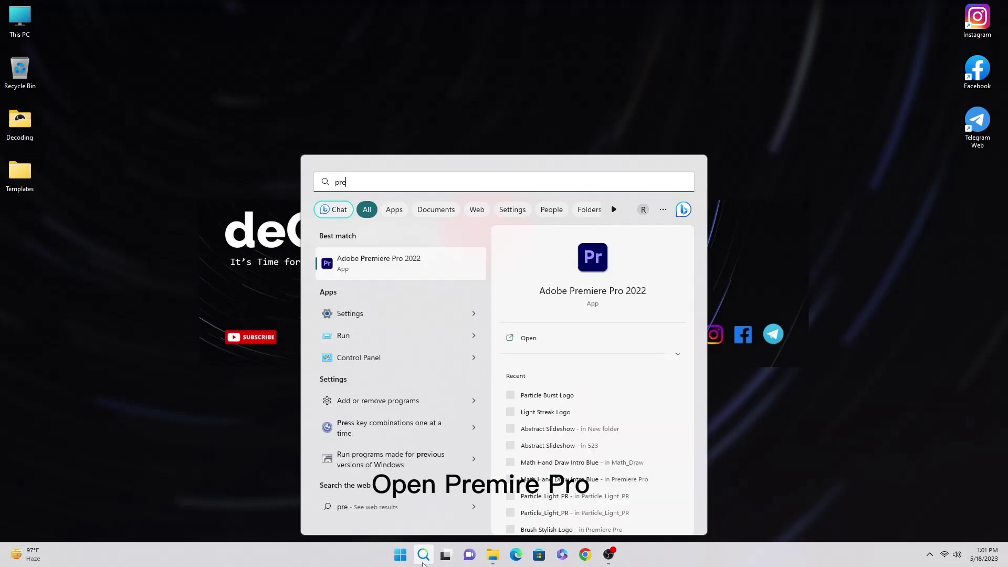
key("Return")
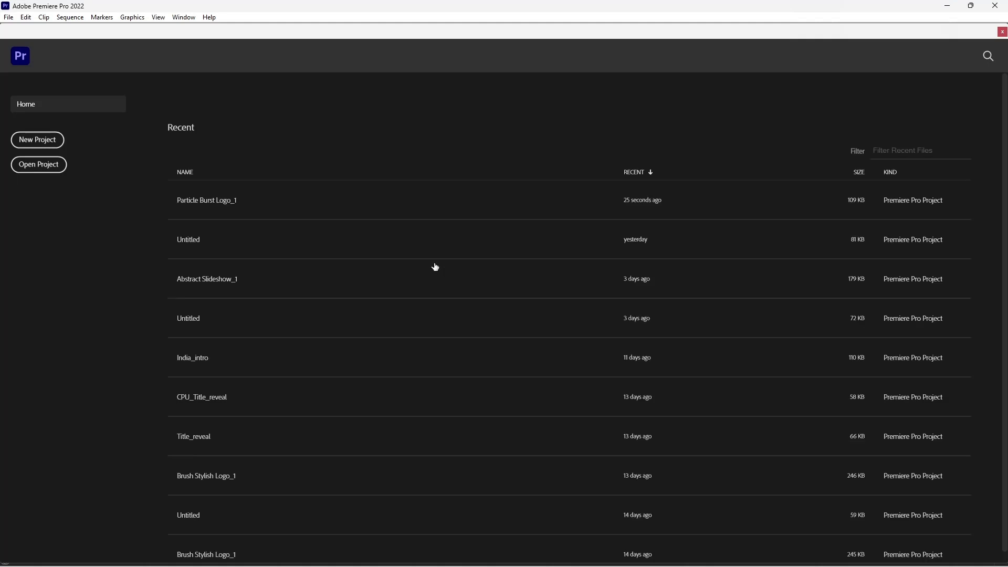
Step: Create a new Untitled project
left_click(38, 140)
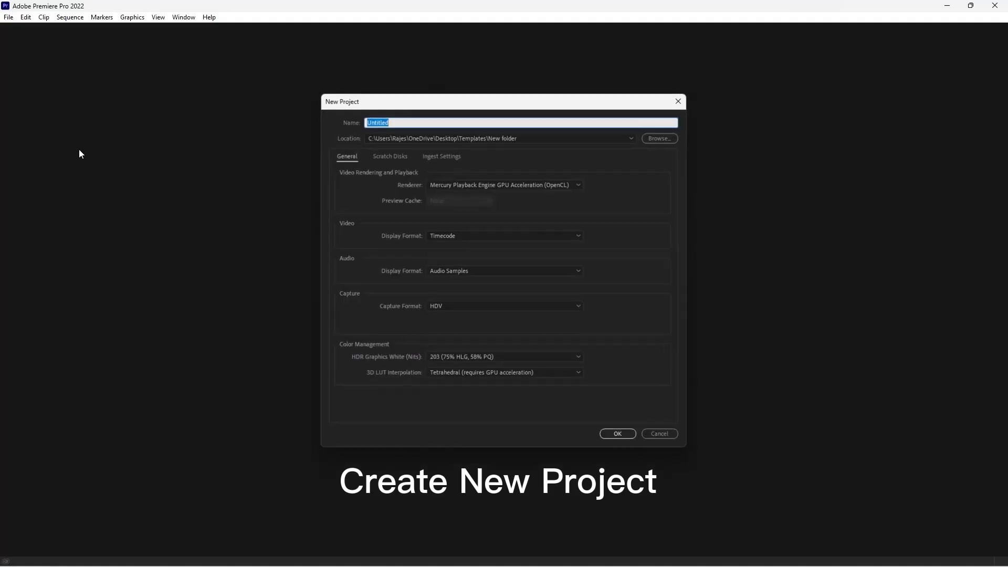
left_click(615, 432)
left_click(571, 305)
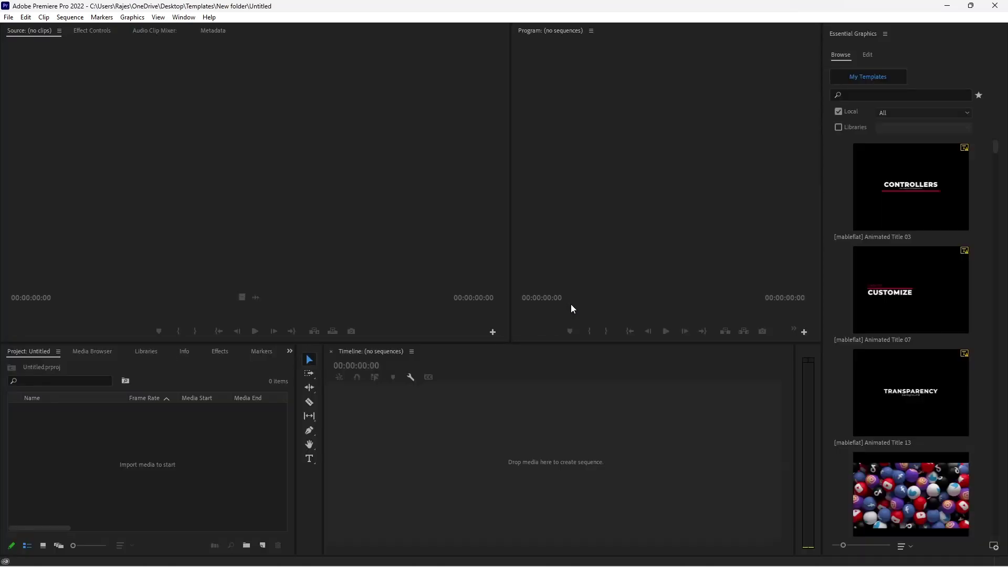
Step: Add Sequence 01 to the project using the DSLR 1080p30 preset
left_click(262, 545)
left_click(274, 440)
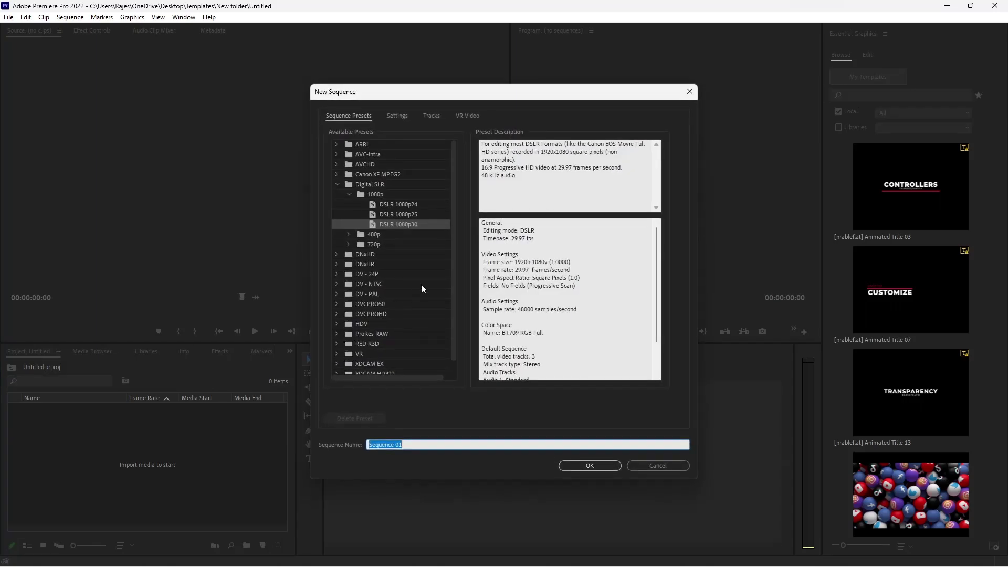
left_click(586, 466)
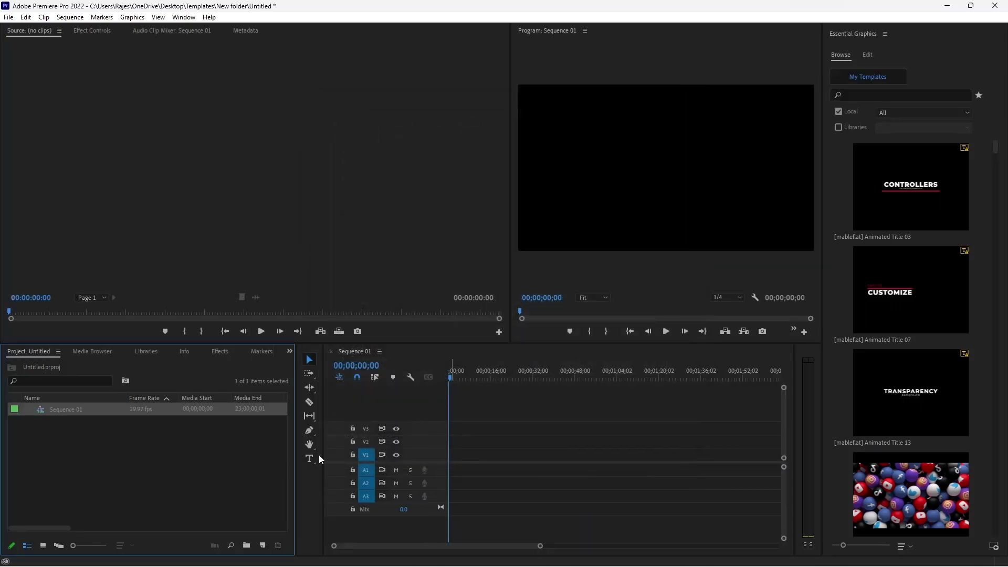
Step: Install the credit-5 motion graphics template from disk
left_click(994, 546)
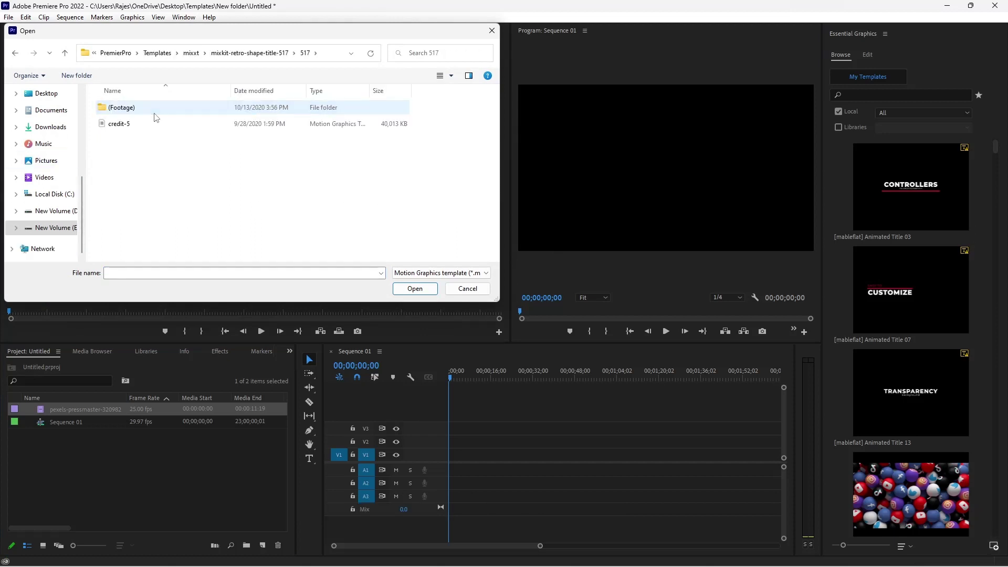
left_click(152, 124)
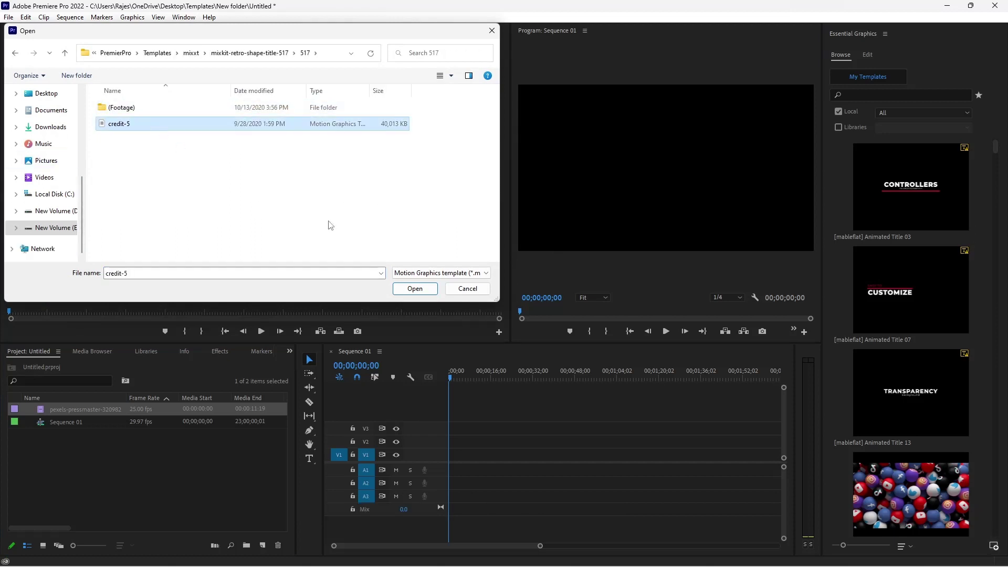
left_click(423, 289)
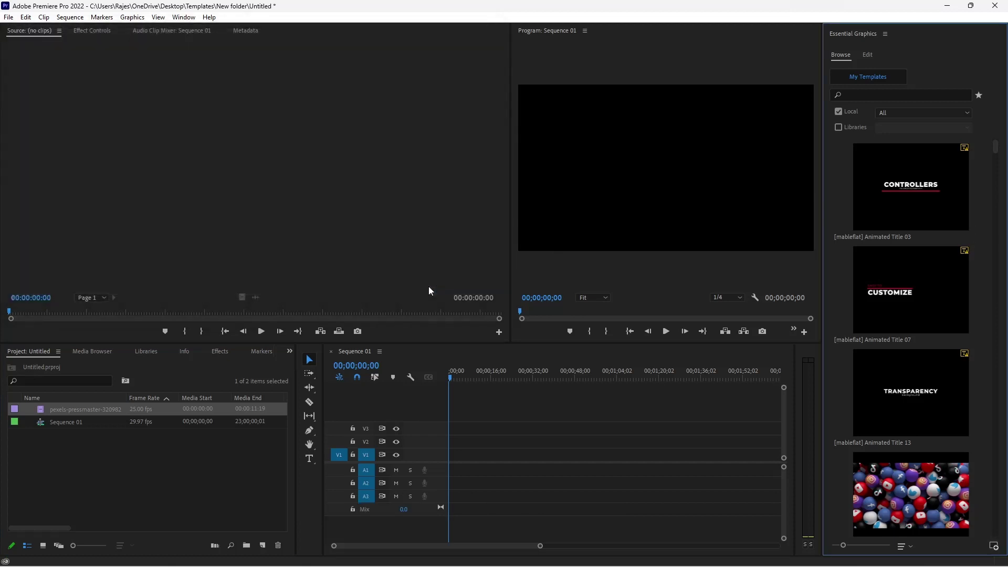
Step: Filter the template library by 'credit' and select Credit Text 05
left_click(864, 96)
type("c")
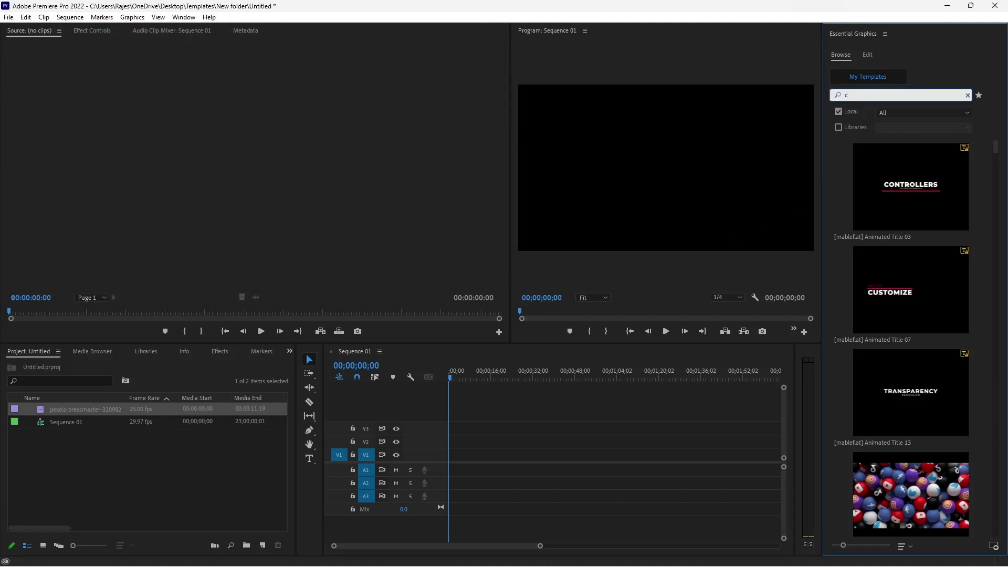
type("re")
left_click(863, 105)
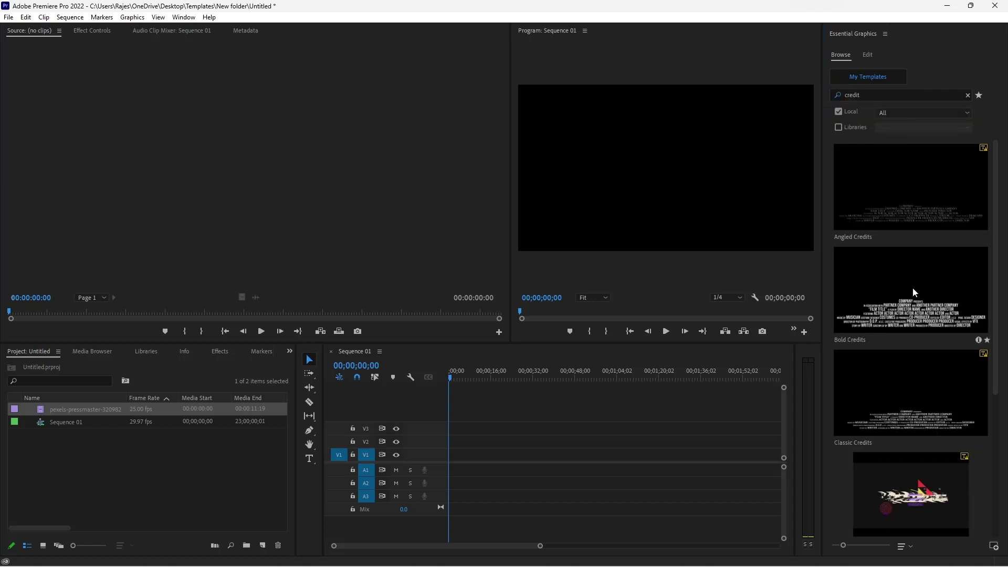
scroll(913, 288, "down", 3)
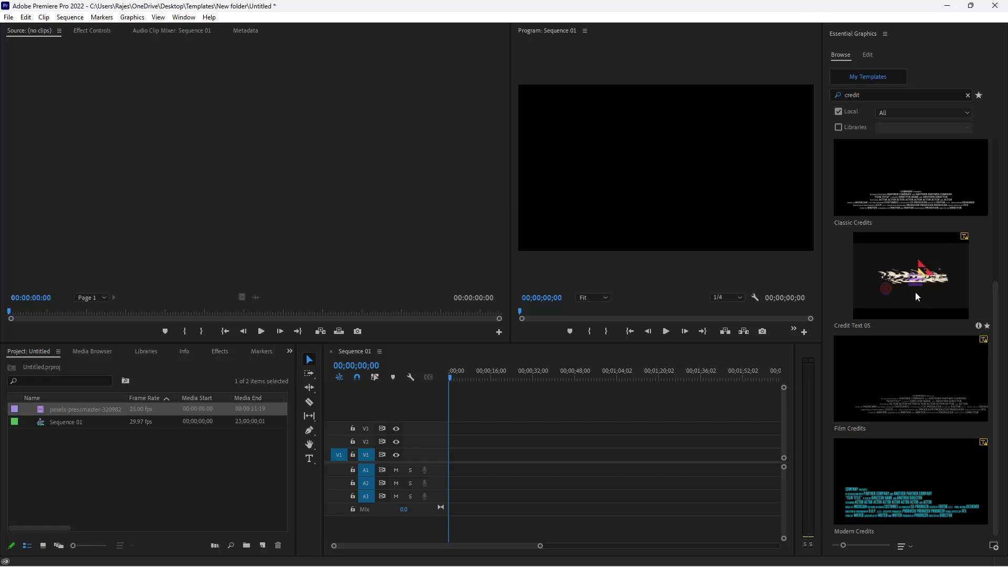
left_click(915, 292)
Step: Place Credit Text 05 at the sequence start, match sequence settings to it, and play it back
left_click_drag(925, 284, 452, 444)
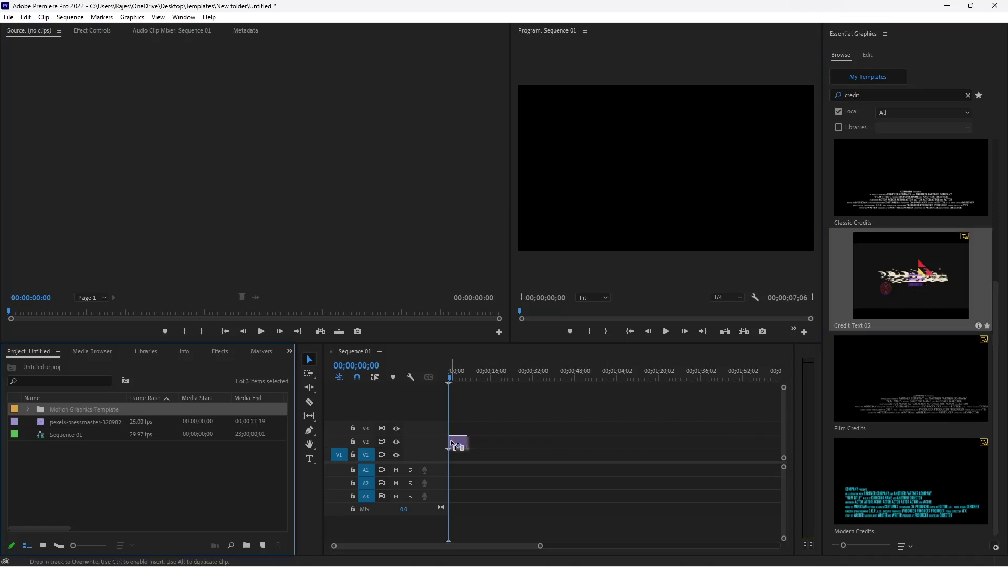
left_click_drag(453, 445, 446, 453)
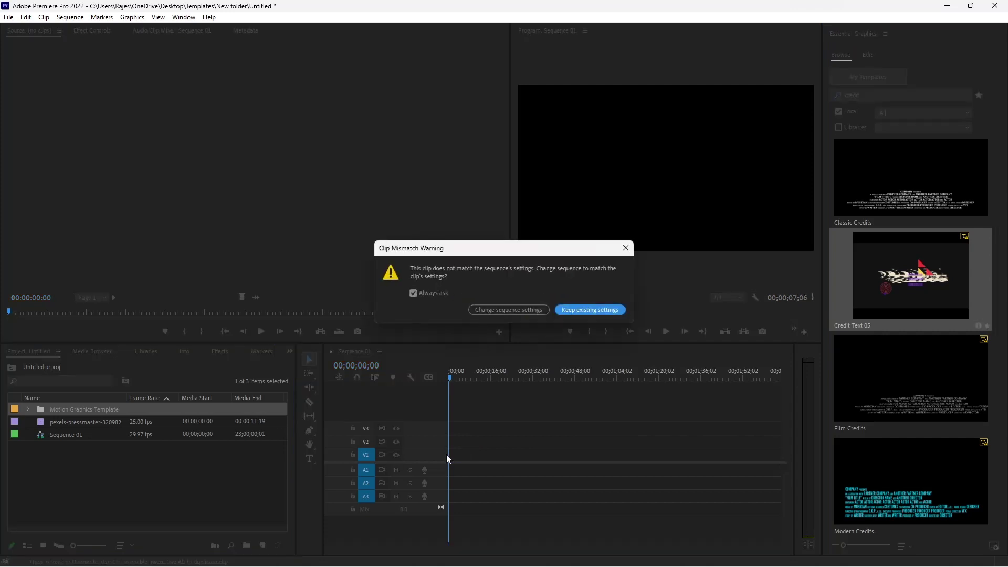
left_click(498, 310)
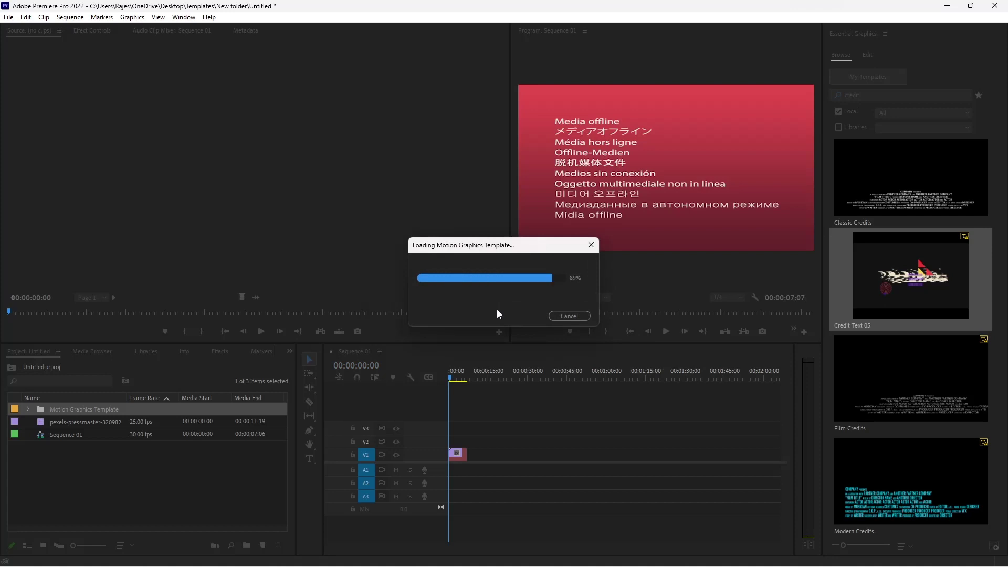
left_click(627, 378)
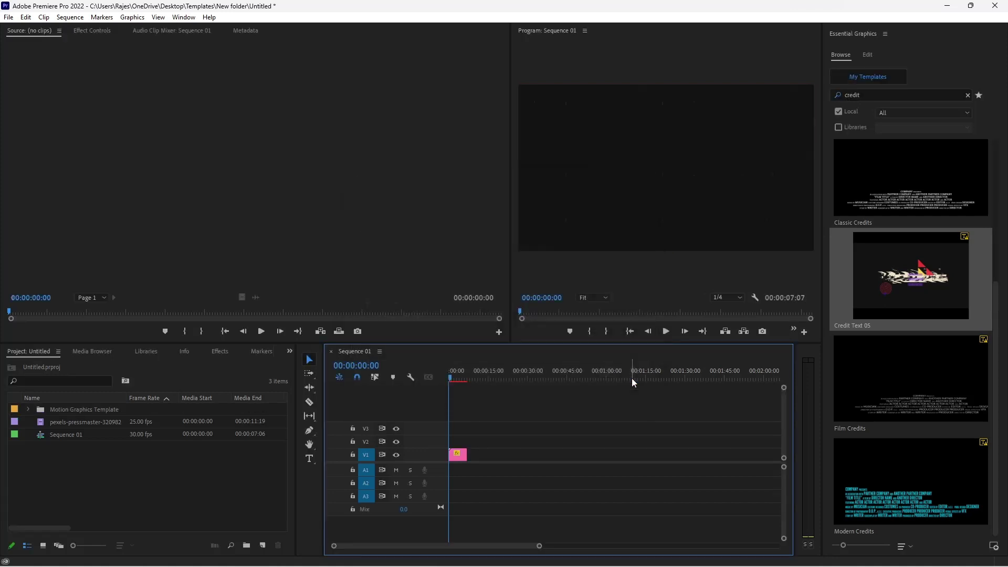
left_click(665, 332)
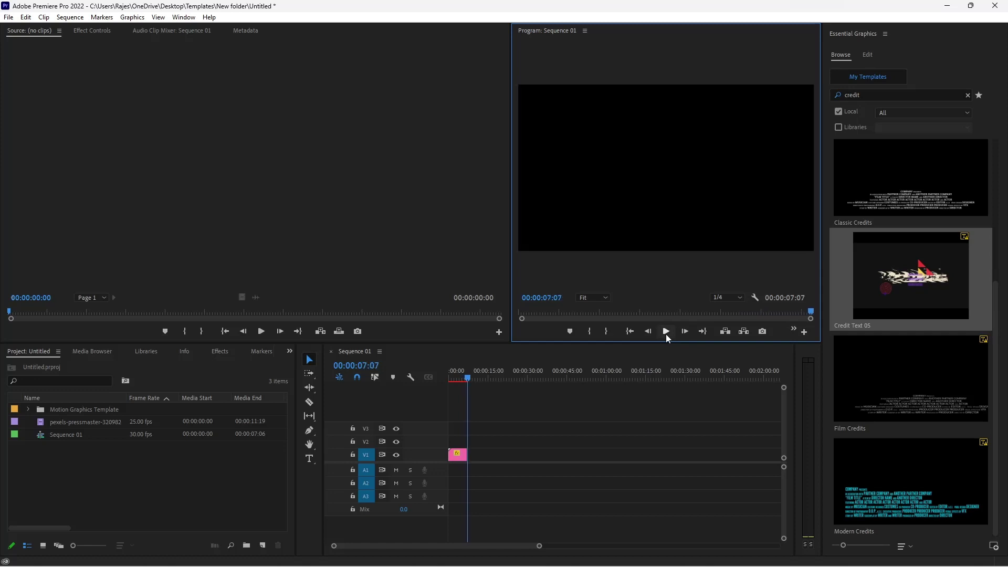
left_click_drag(539, 546, 464, 550)
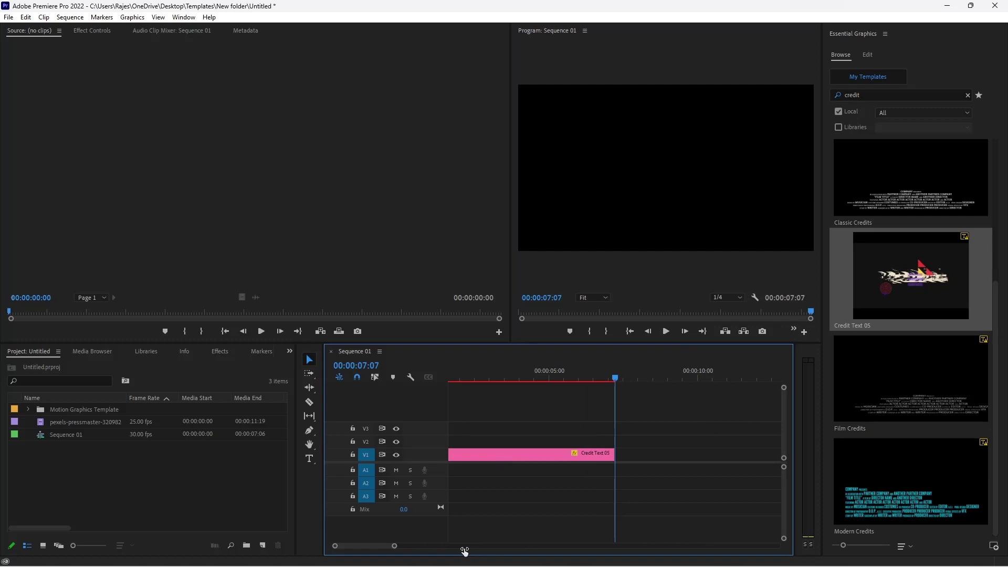
Step: Select the Credit Text 05 clip, show its editable text fields, and scrub to the first titles
left_click(493, 455)
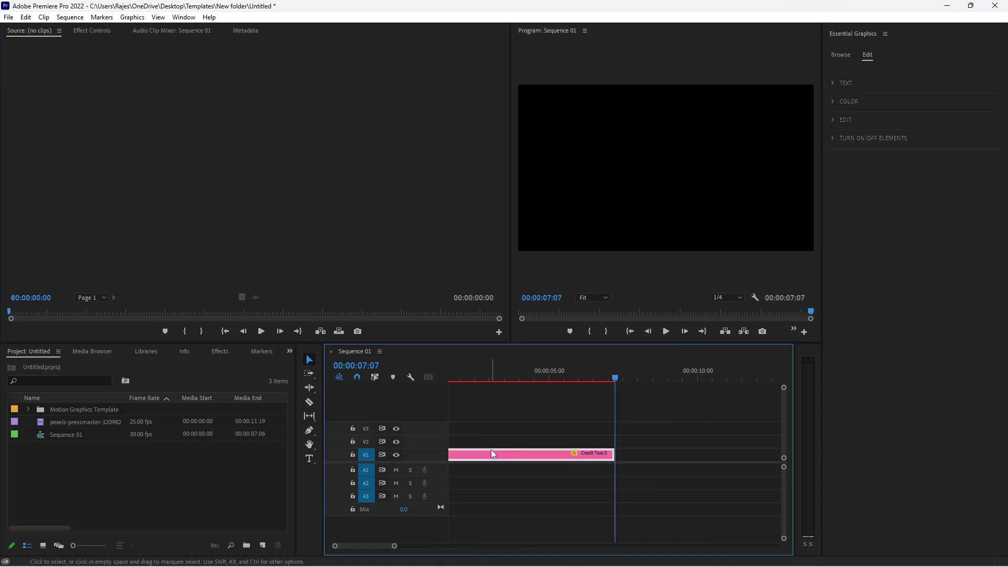
left_click(835, 83)
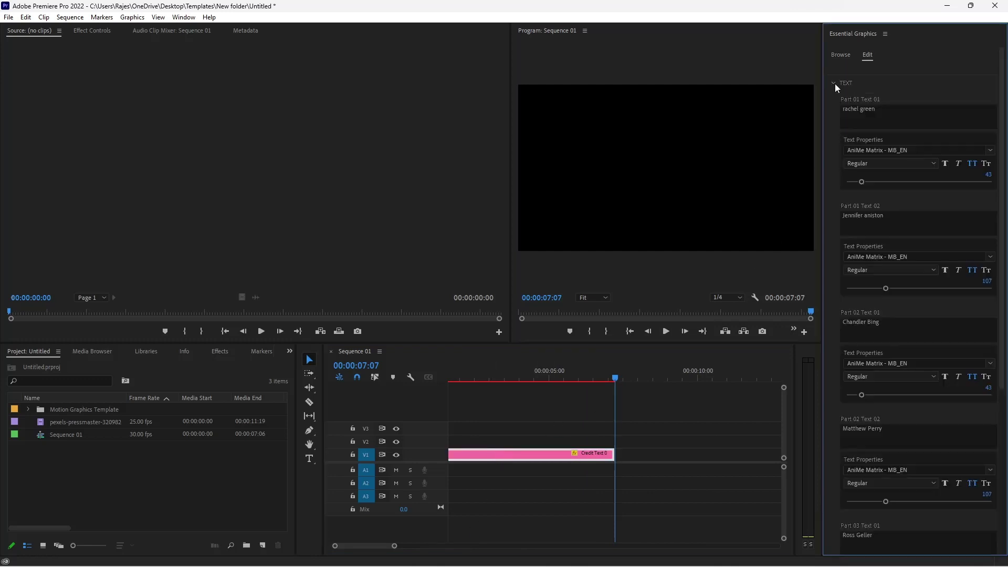
left_click(905, 113)
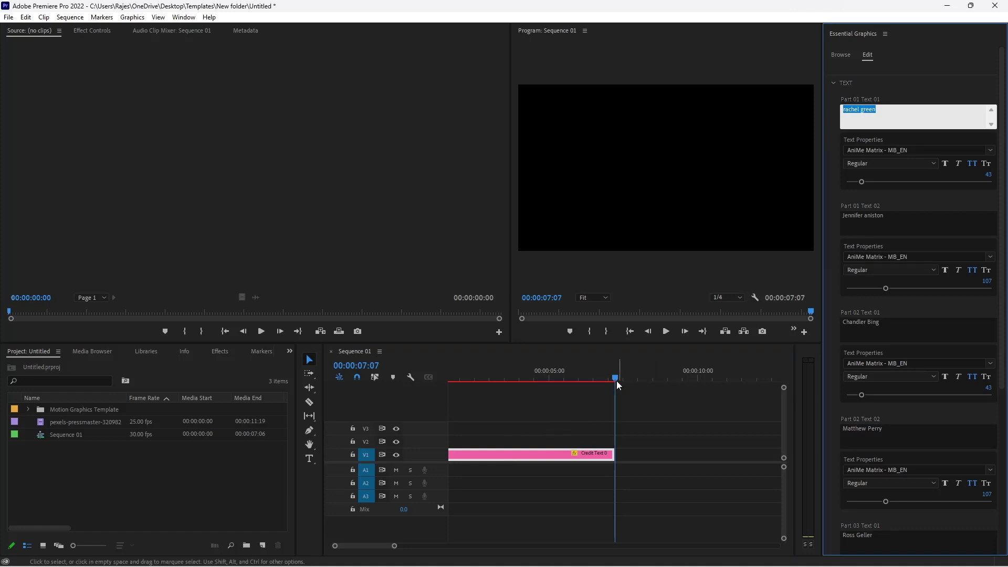
left_click(531, 387)
key("space")
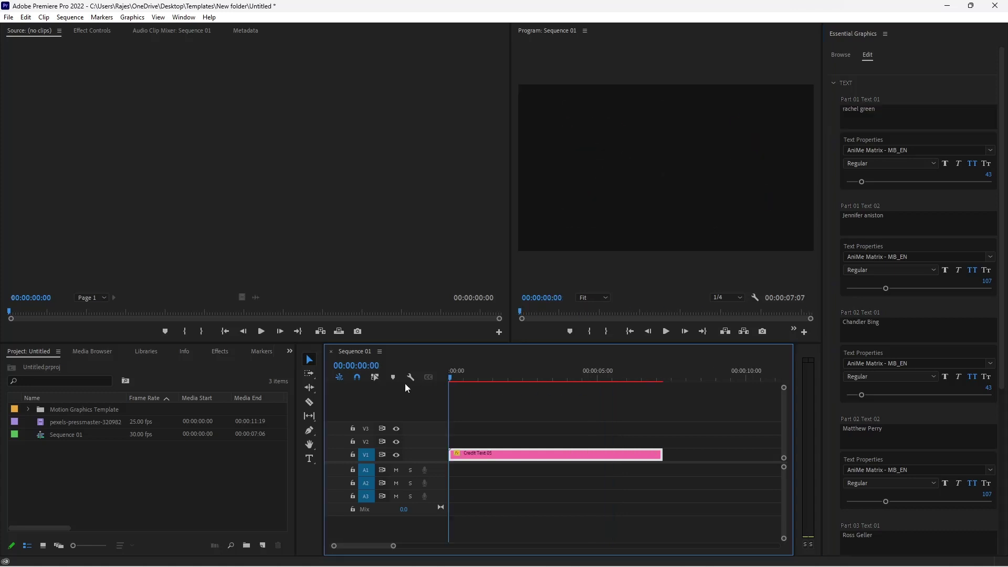
left_click_drag(446, 389, 487, 389)
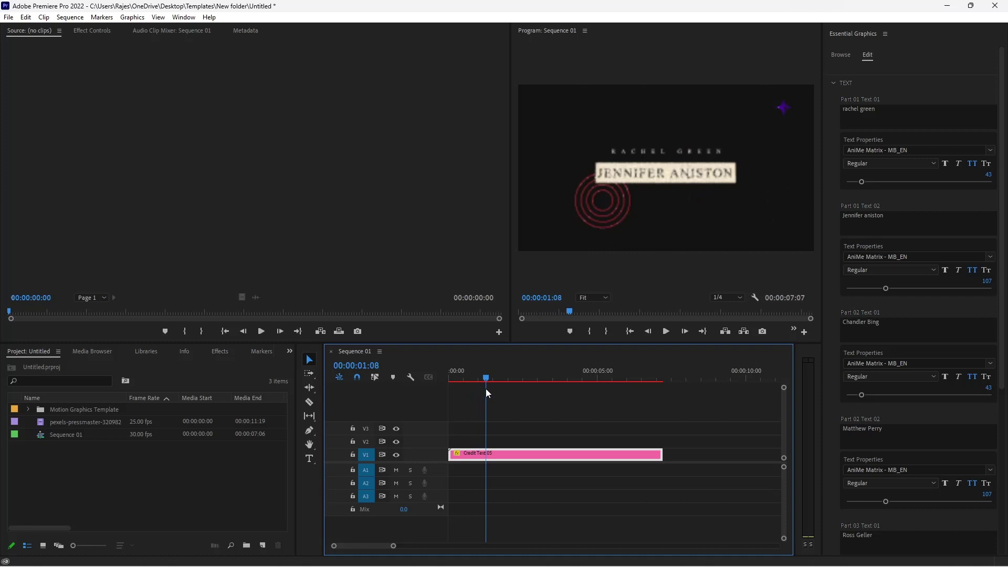
Step: Change the first credit to read 'Tech News' over 'deCoding'
left_click(885, 118)
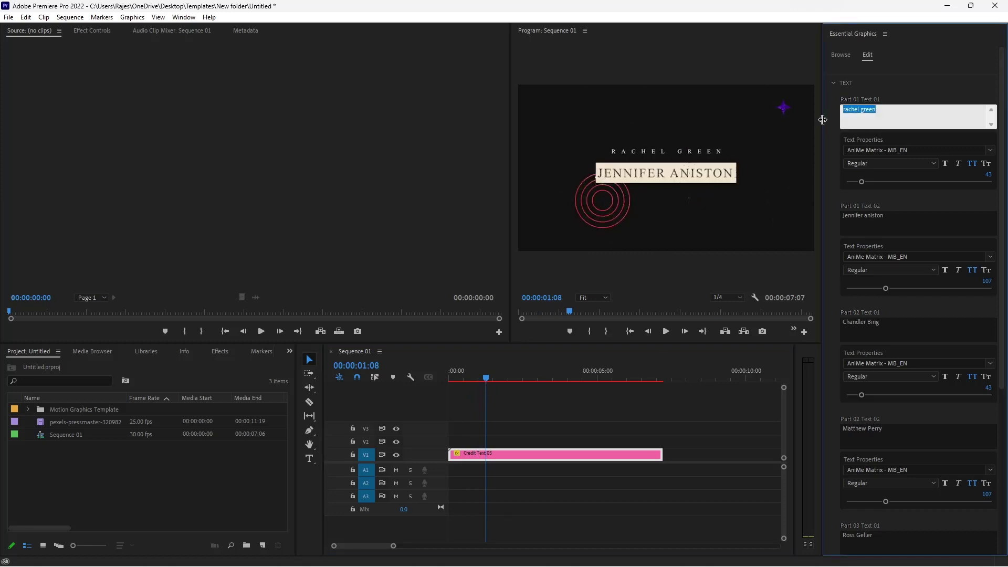
type("TEc")
type(" News")
left_click(854, 224)
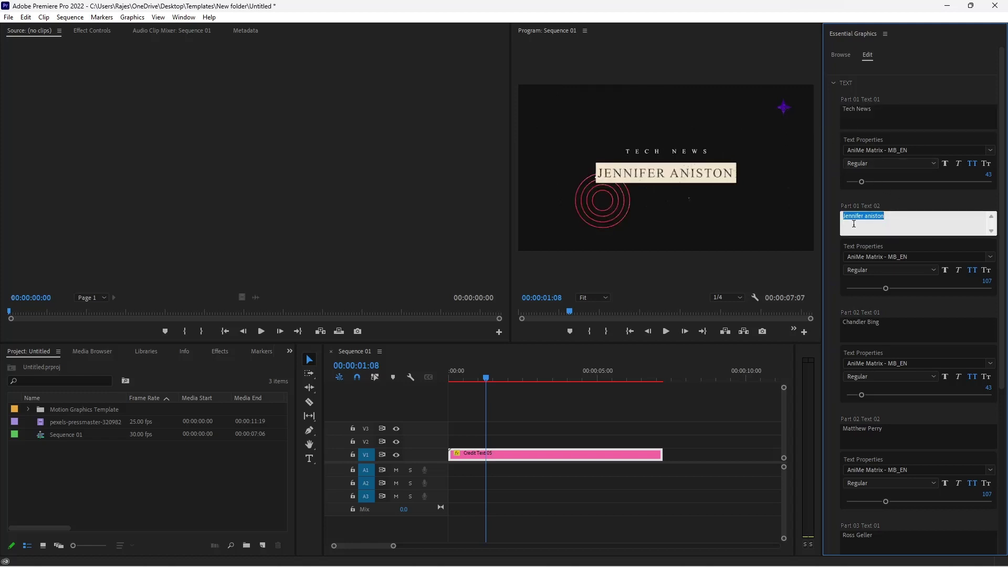
type("deCoding")
left_click(920, 308)
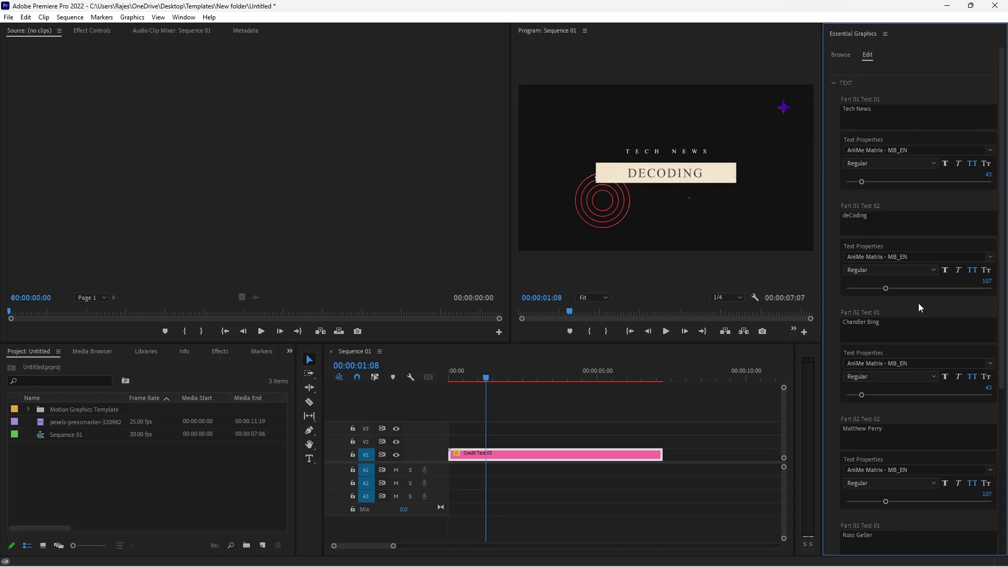
mouse_move(488, 379)
left_mouse_down()
mouse_move(609, 375)
mouse_move(575, 383)
left_mouse_up()
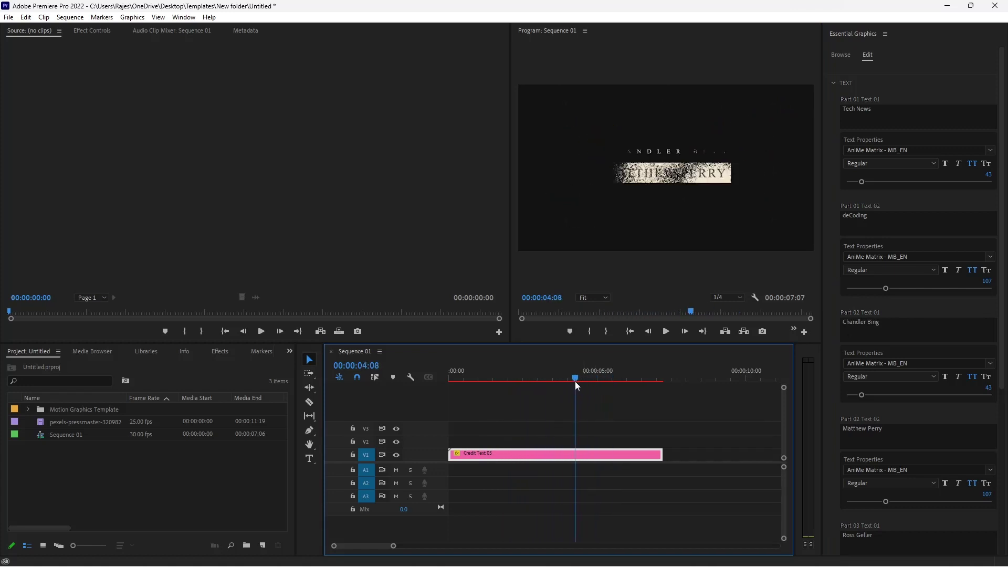
Step: Retitle the second credit 'Tutorials for Premiere Pro' over 'Free Templates'
left_click(856, 324)
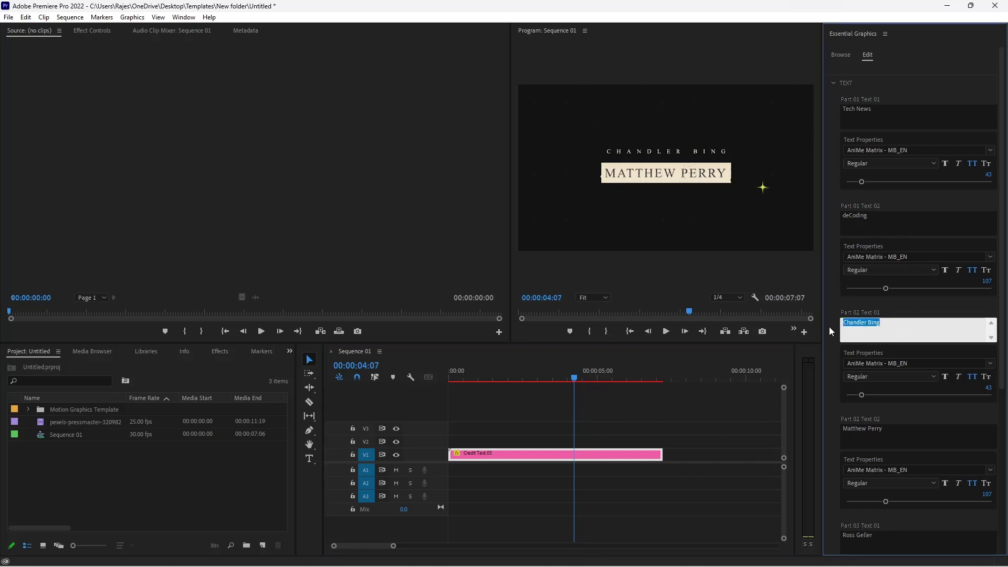
type("Da")
type("Tutorials ")
type("for Pr")
type("eme")
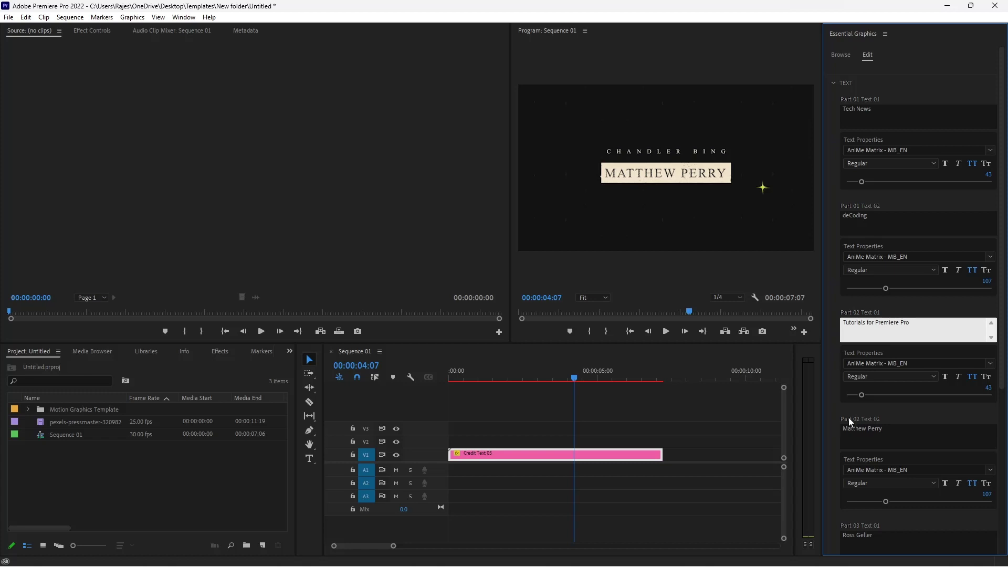
left_click(894, 408)
left_click(899, 420)
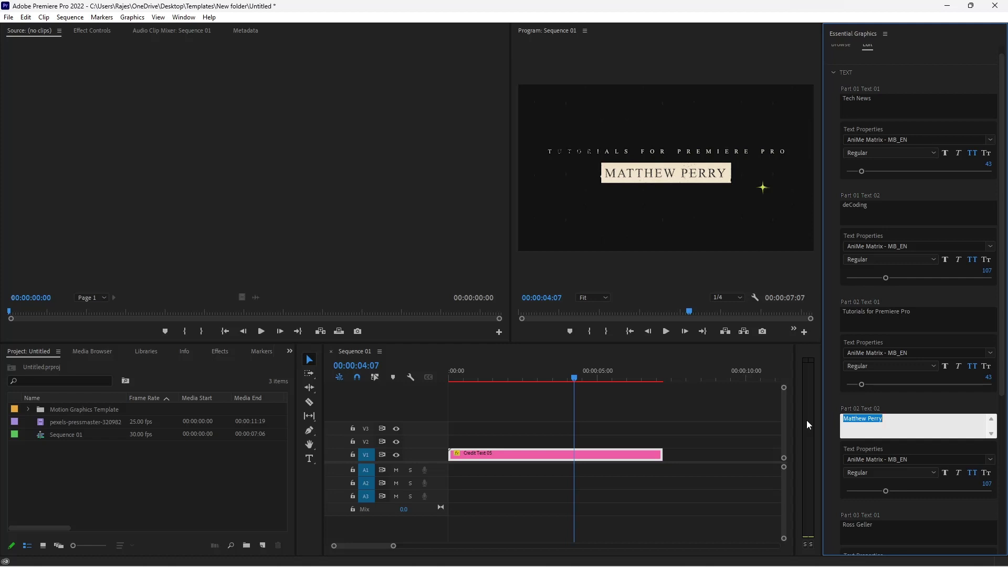
key("BackSpace")
type("Free")
type(" Templates")
left_click(913, 401)
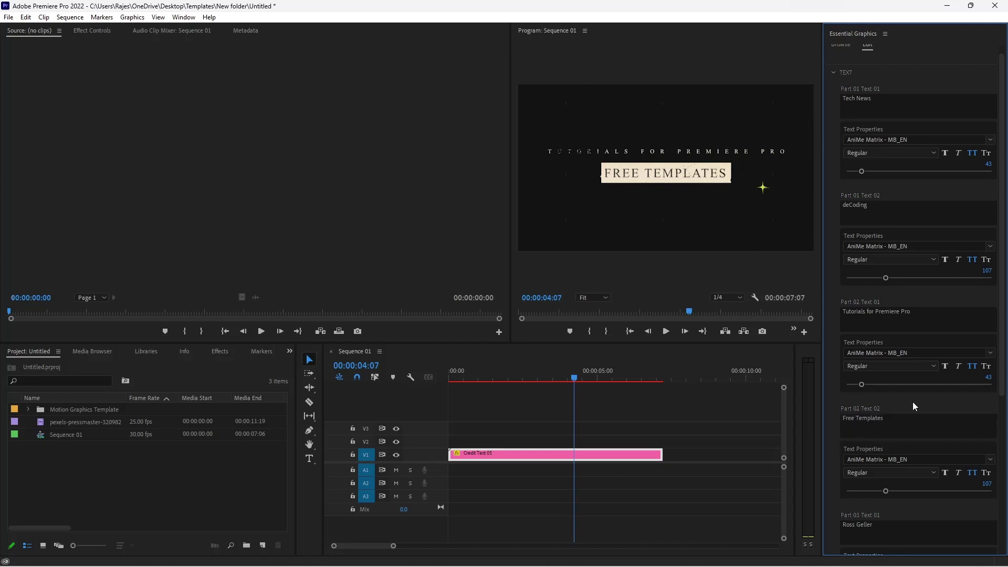
scroll(912, 402, "down", 2)
scroll(913, 401, "down", 2)
scroll(912, 401, "down", 2)
scroll(913, 404, "down", 2)
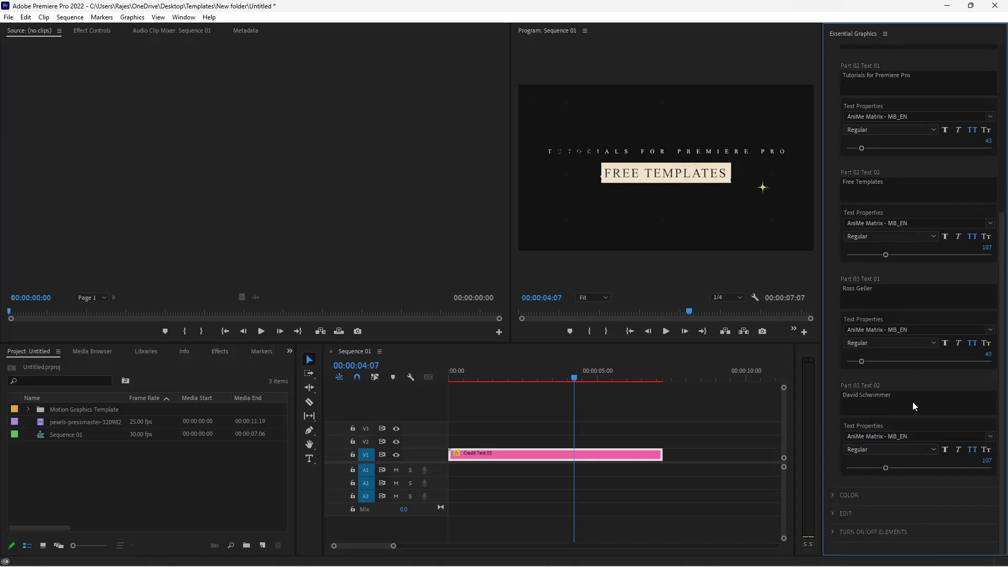
left_click_drag(574, 383, 625, 380)
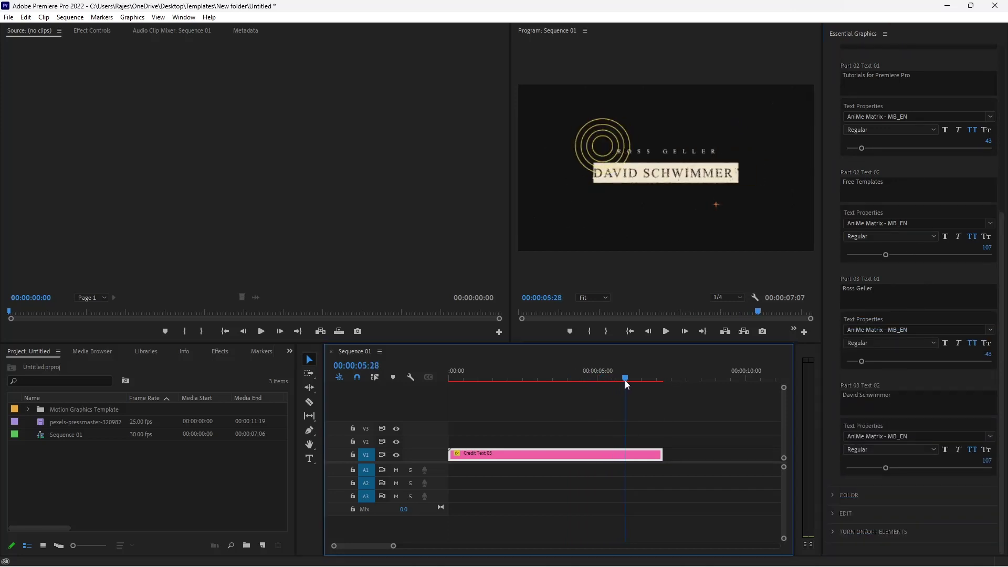
Step: Retitle the third credit 'Subscribe For' over 'More videos'
left_click(898, 292)
type("Subscri")
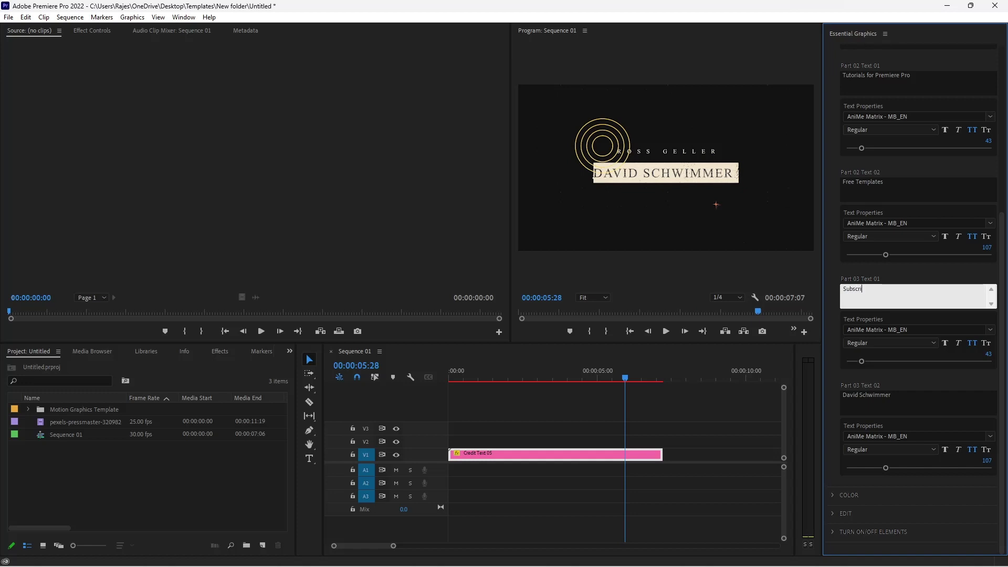
type("For")
left_click(851, 399)
type("More videos")
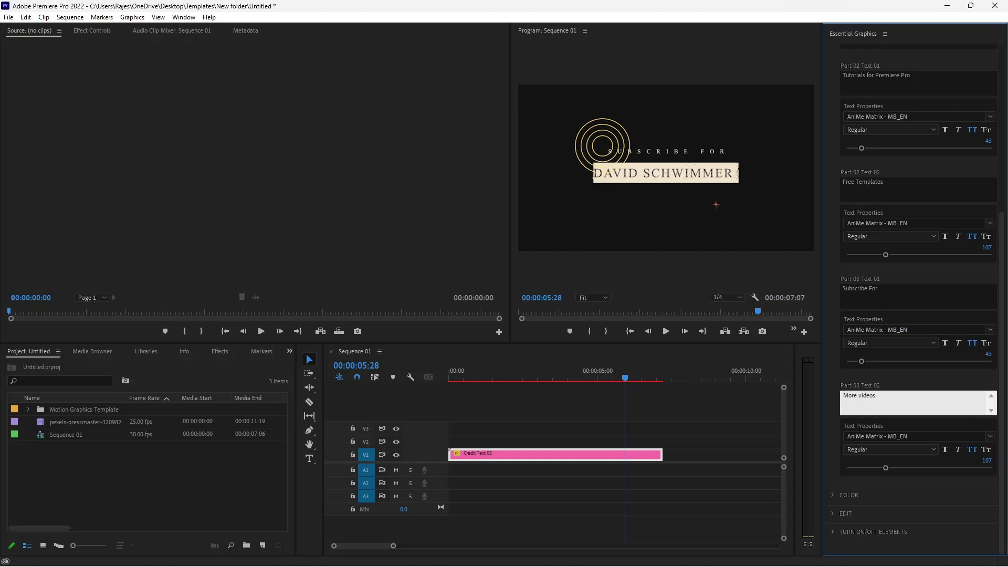
left_click(821, 384)
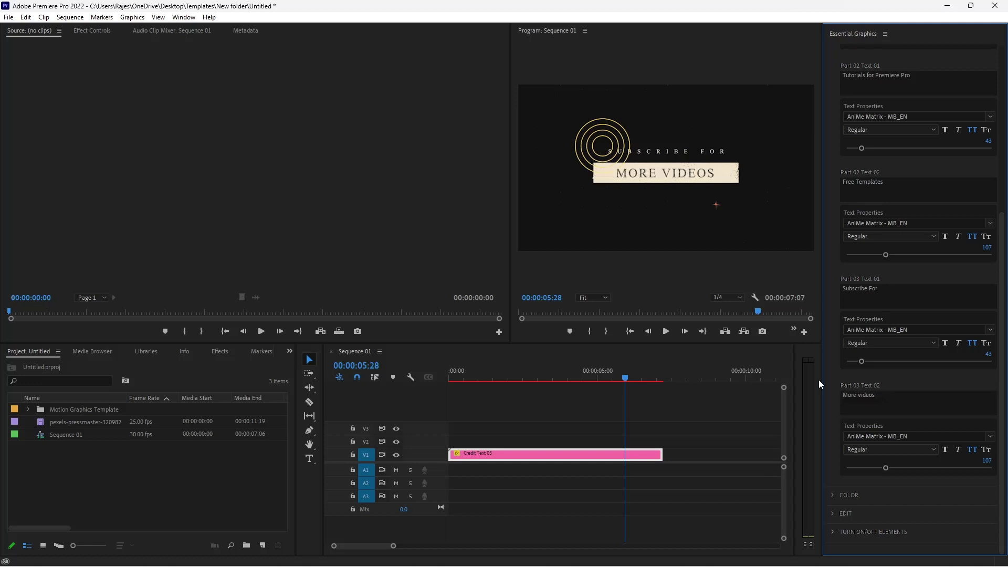
Step: Expand the Color, Edit and Turn On/Off Elements sections, showing background widths 1190, 1100, 1230 and Dust/Noise toggles
left_click(836, 497)
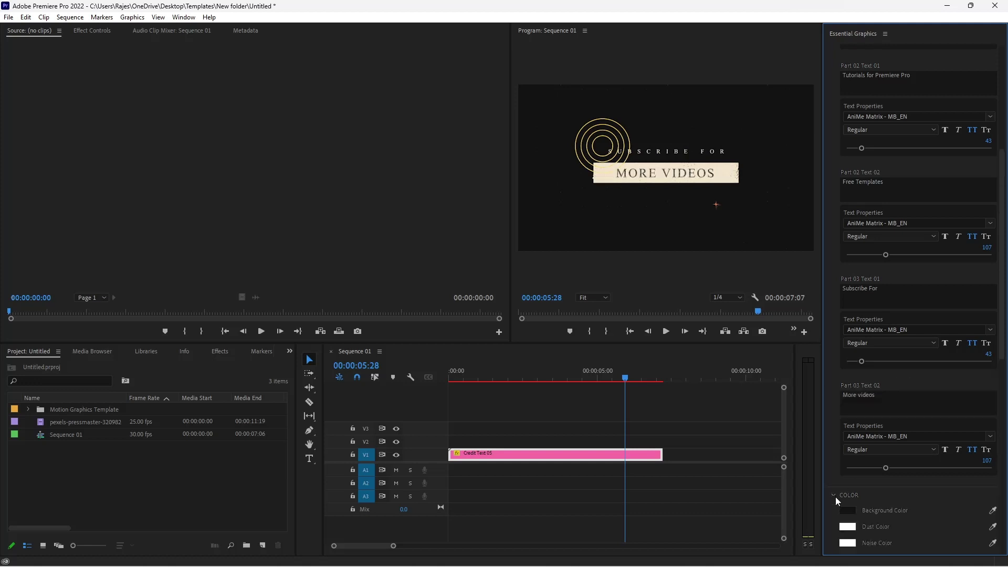
scroll(851, 483, "down", 1)
scroll(852, 484, "down", 4)
scroll(852, 483, "down", 4)
scroll(856, 463, "down", 4)
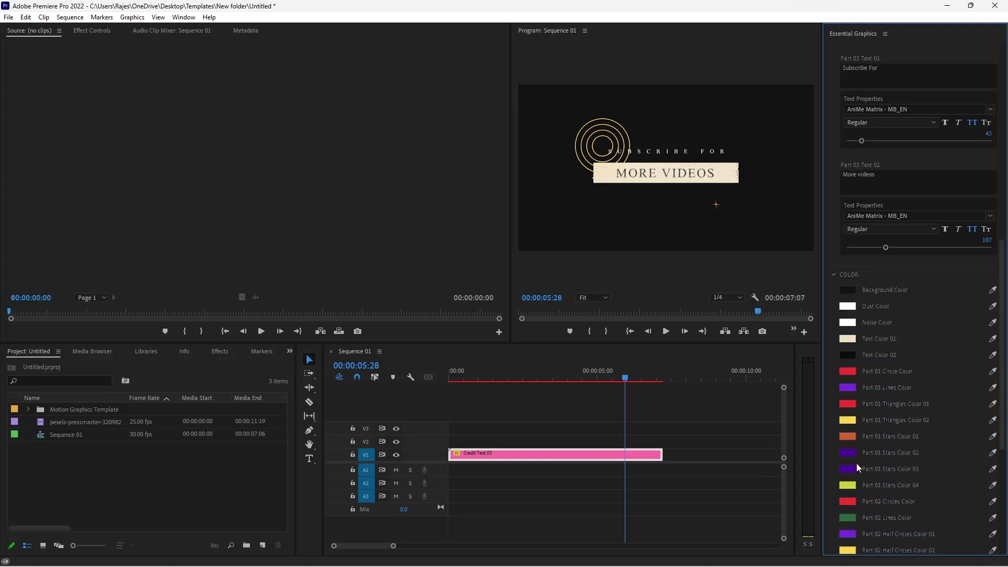
scroll(859, 455, "down", 4)
scroll(859, 455, "down", 4)
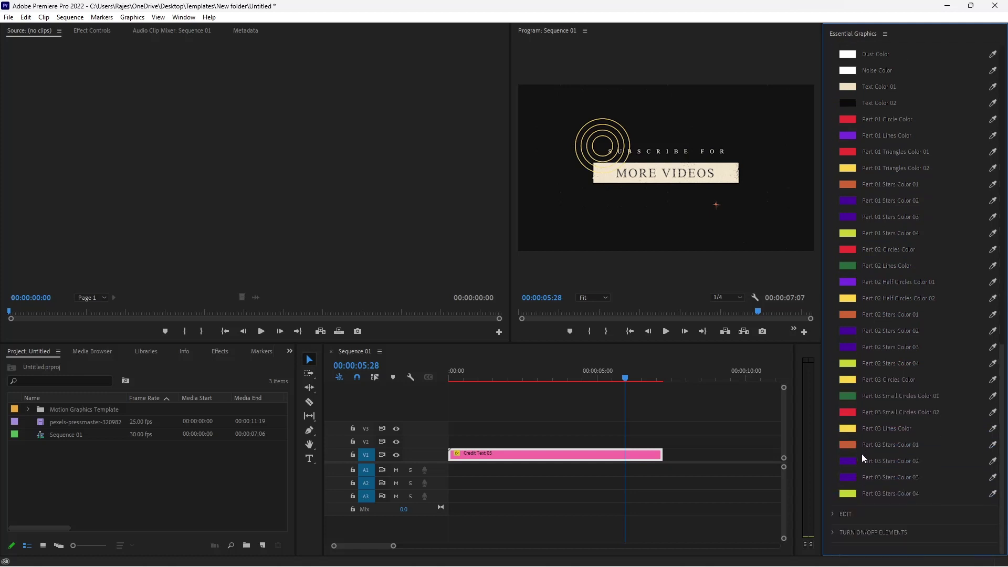
left_click(835, 515)
scroll(885, 469, "down", 2)
scroll(887, 466, "down", 1)
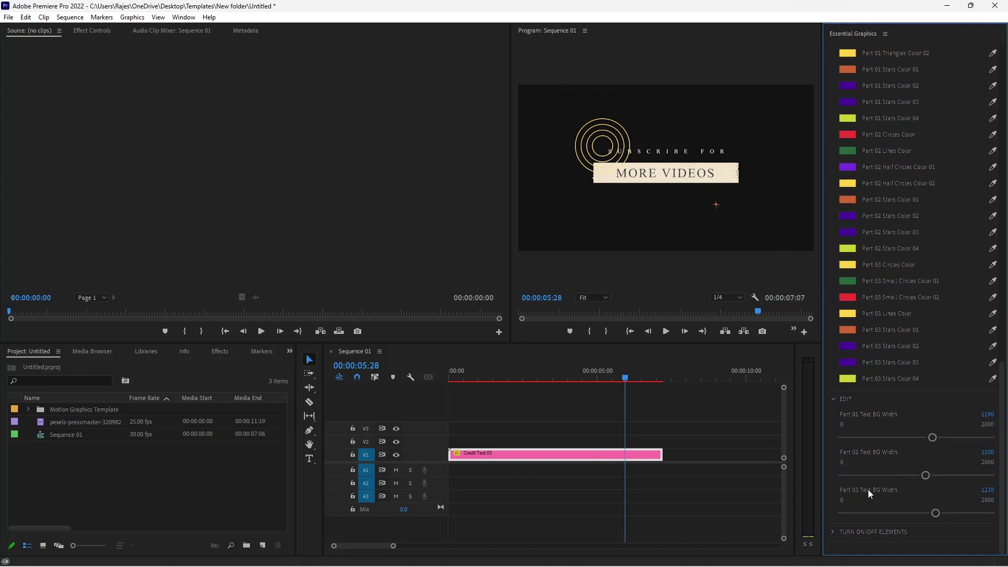
left_click(834, 532)
scroll(865, 512, "down", 2)
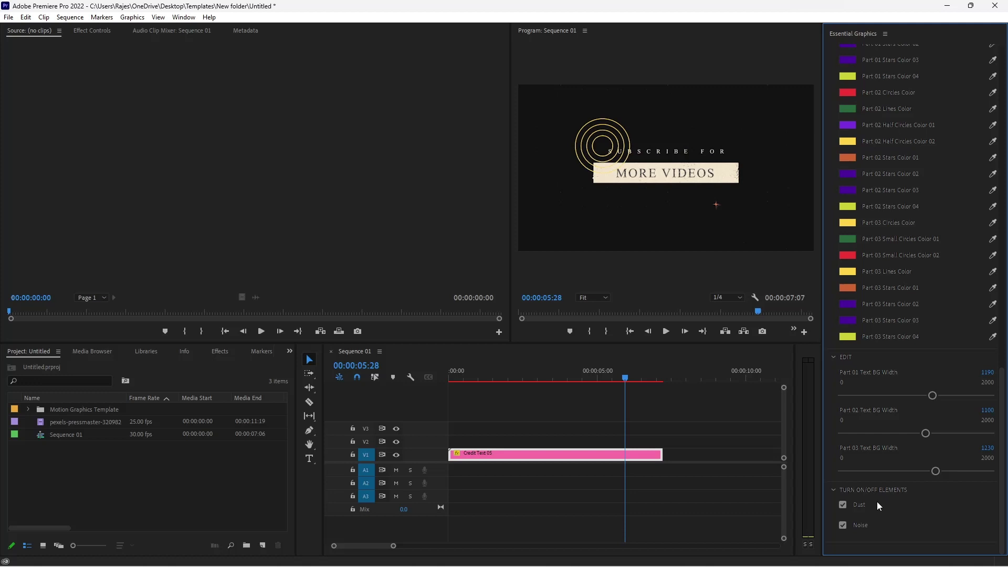
Step: Replay all three edited credits from the sequence start through to 00:00:07:06
left_click_drag(625, 377, 449, 395)
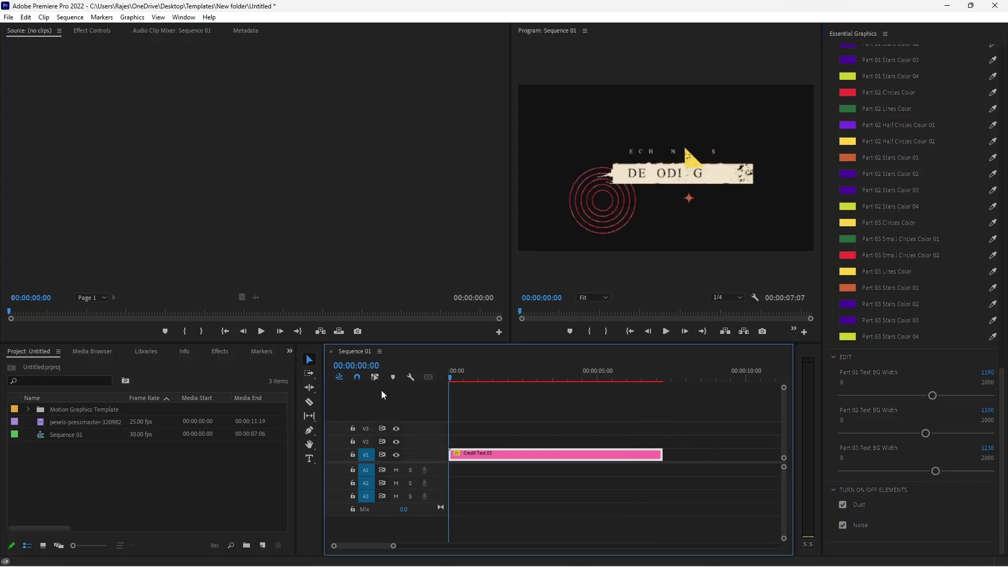
left_click(666, 332)
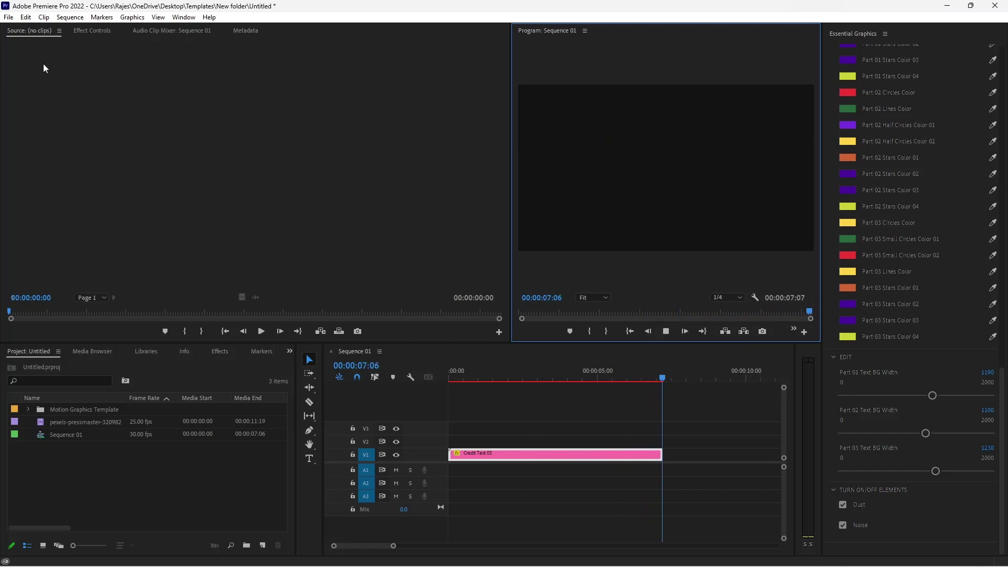
left_click(9, 17)
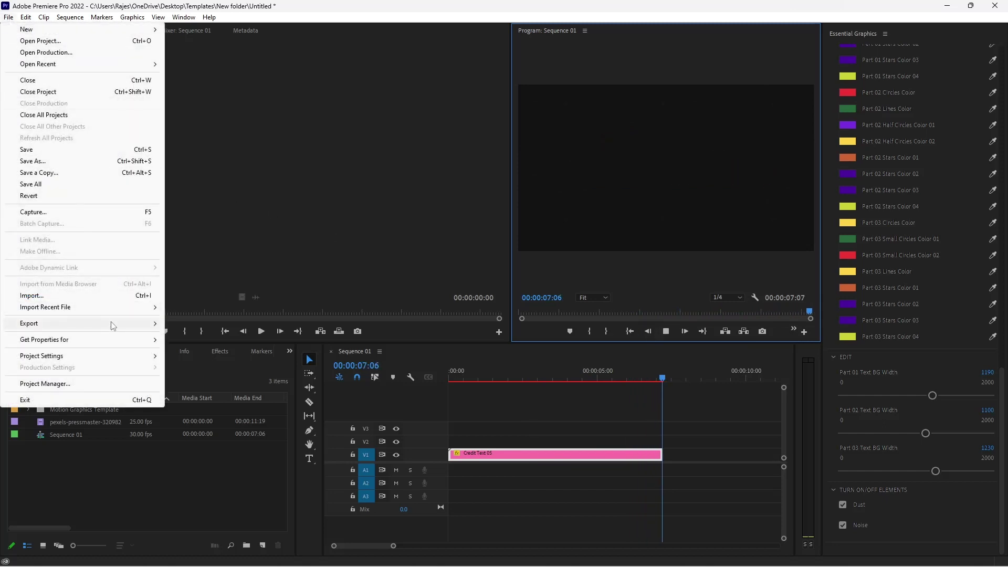
Step: Set up the Sequence 01 export with the H.264 High Quality 1080p HD preset and no audio
mouse_move(128, 326)
left_click(468, 329)
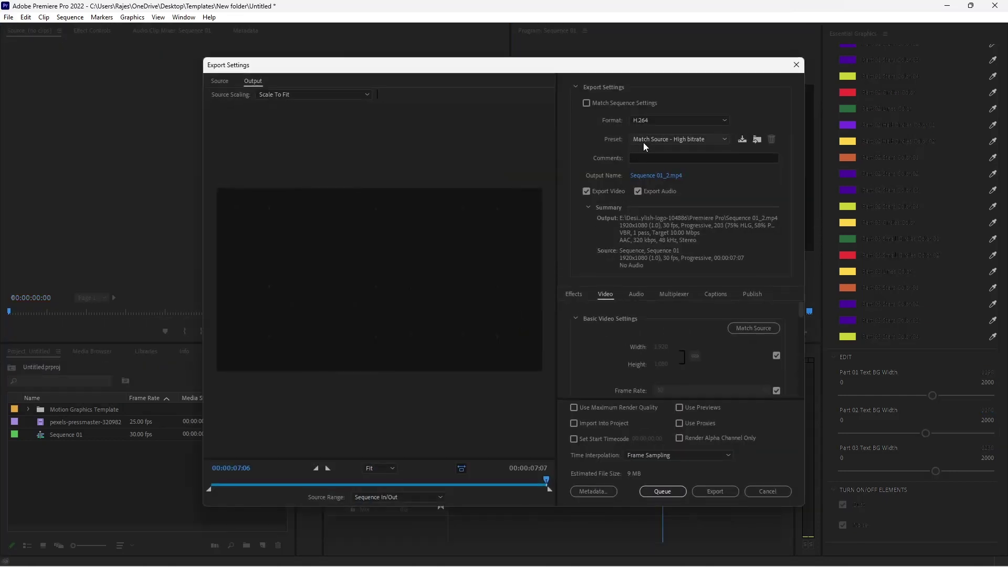
left_click(644, 142)
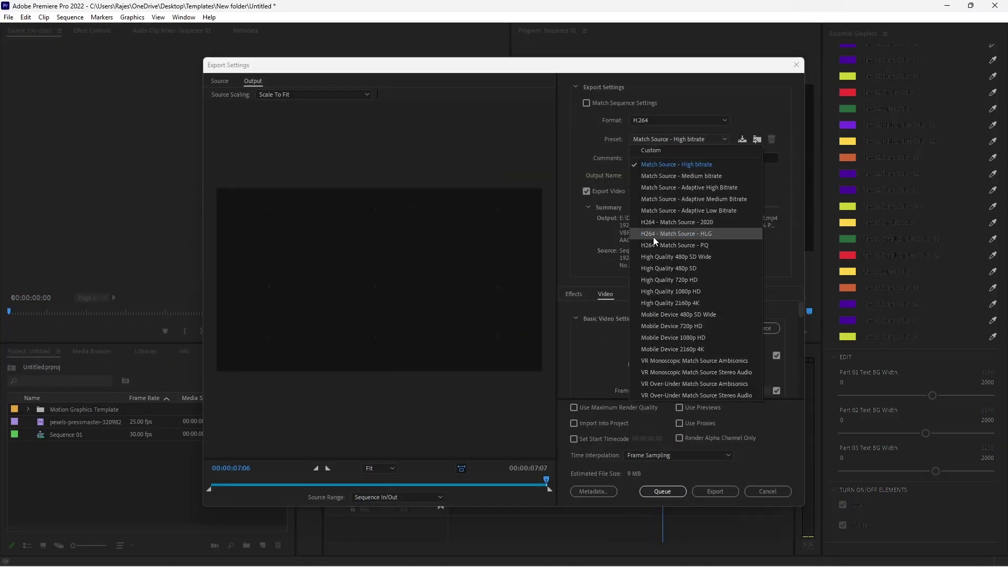
left_click(656, 292)
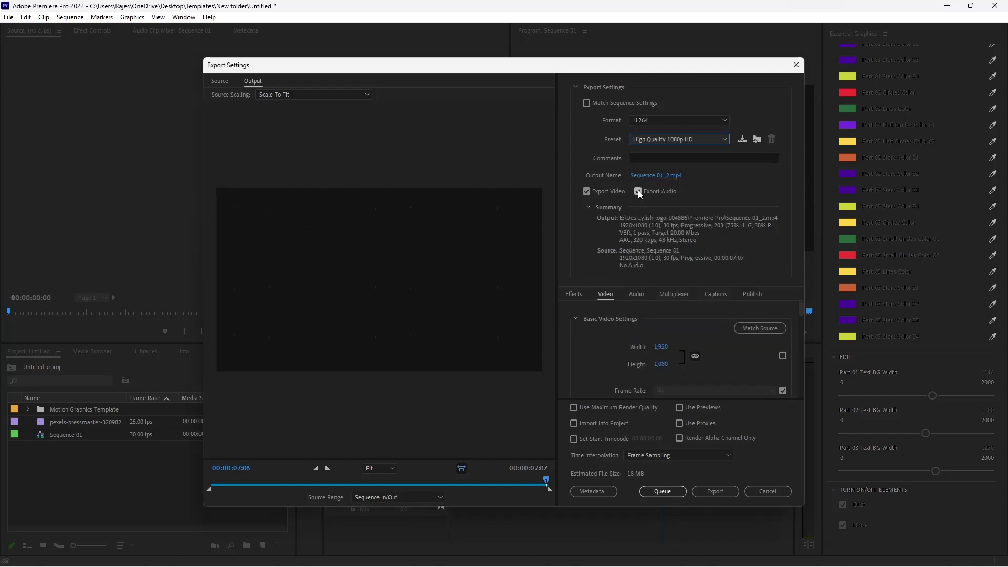
left_click(638, 192)
Step: Start encoding Sequence 01 into Sequence 01_2.mp4 and let it run
left_click(725, 491)
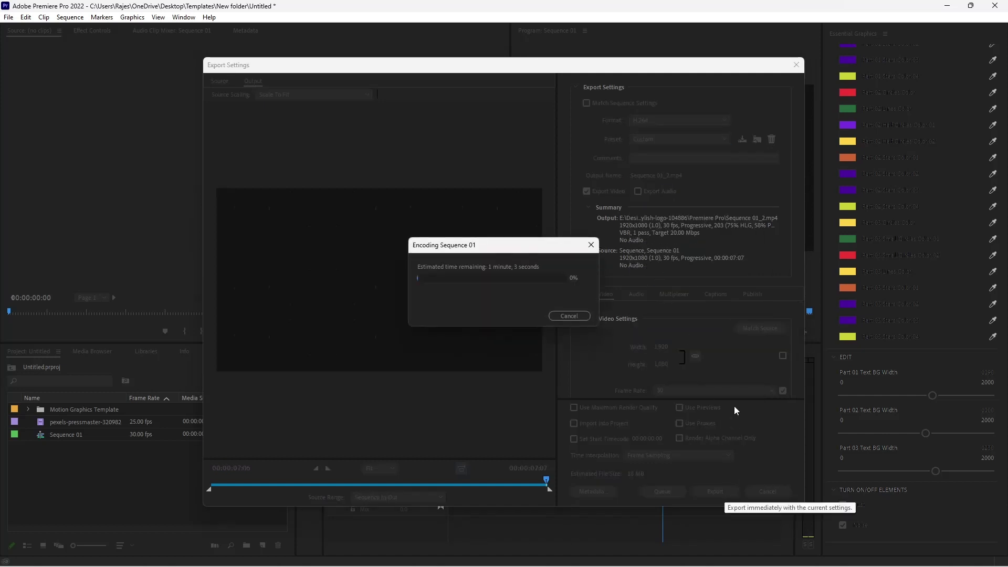